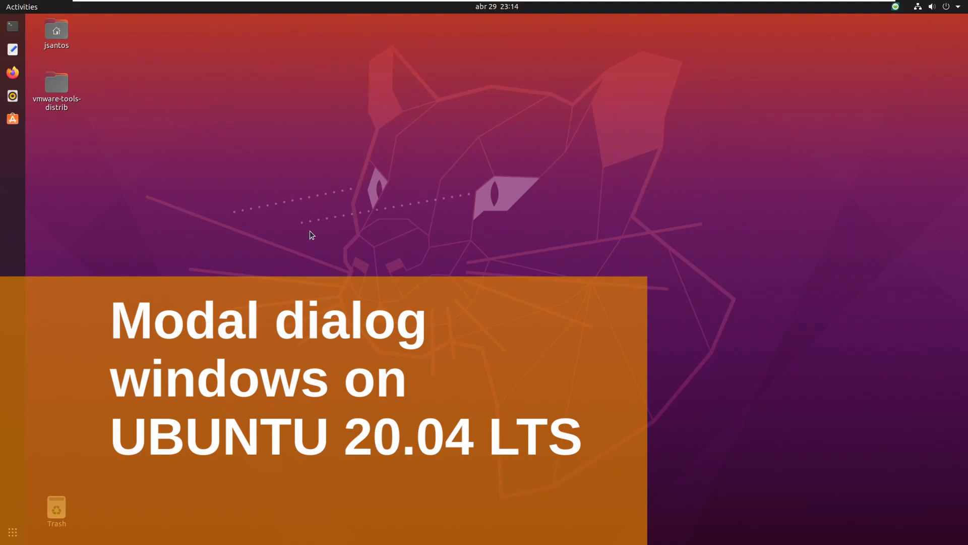
# - Launch Text Editor, type placeholder text and bring up its main menu for printing
pyautogui.click(12, 50)
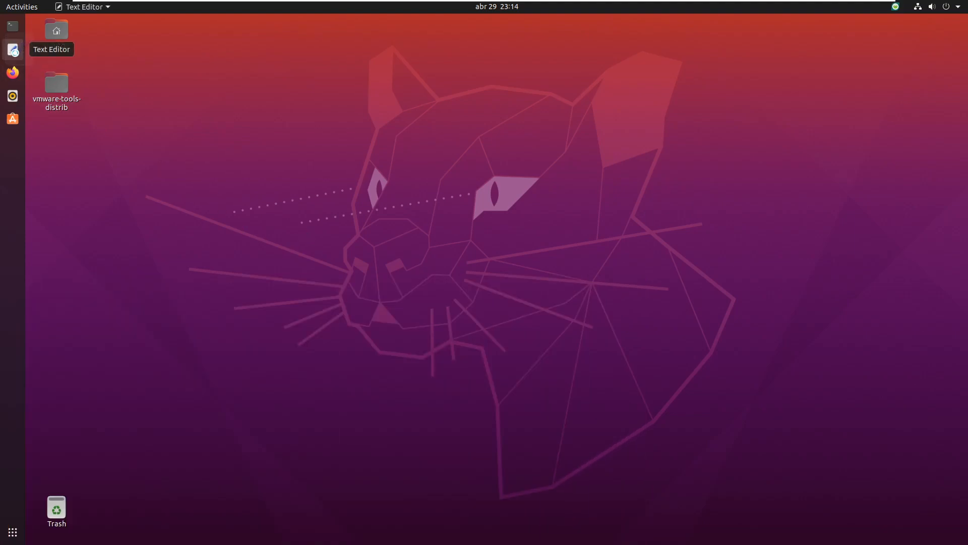
pyautogui.moveTo(184, 91); pyautogui.dragTo(208, 48)
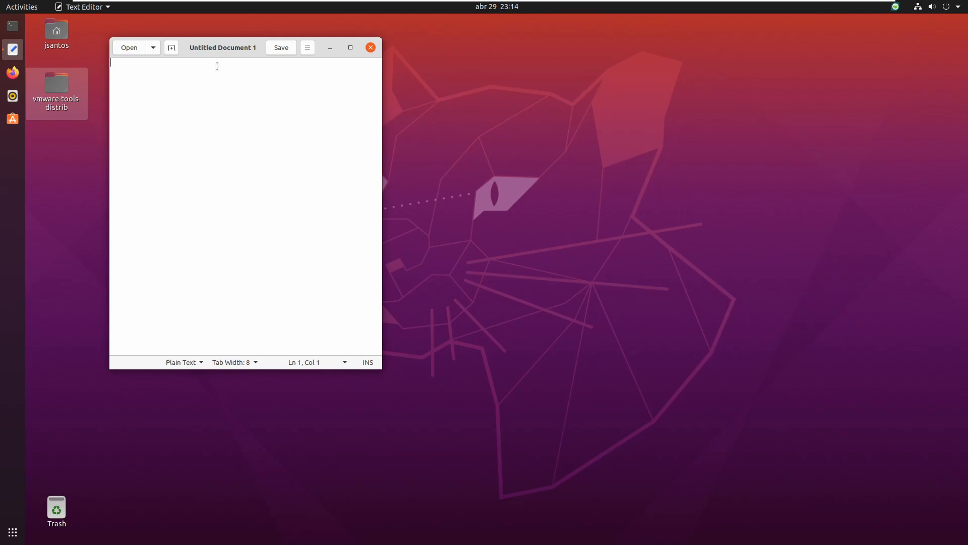
pyautogui.write('usegudifghiusdfhygiudshfub')
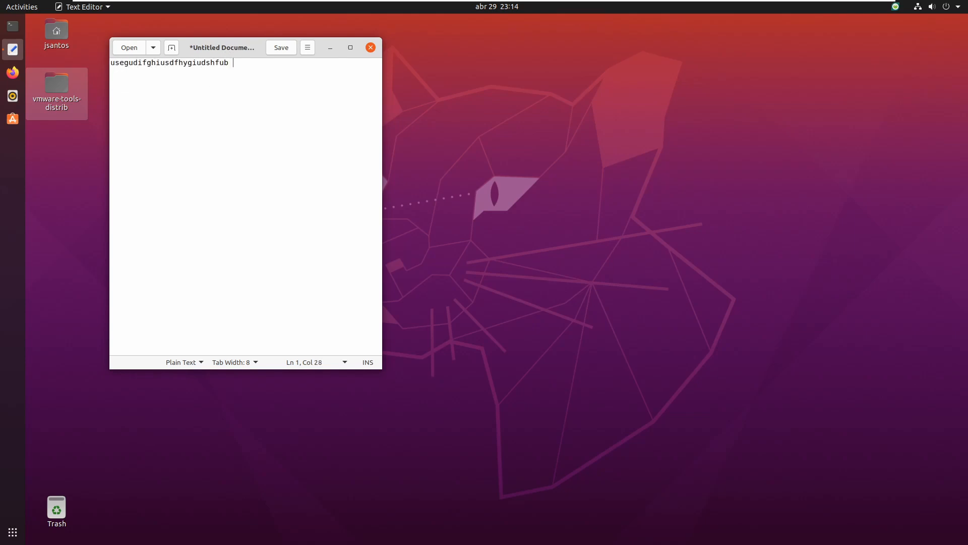
pyautogui.write(' uidh biuxyuibdsfdfg')
pyautogui.click(307, 47)
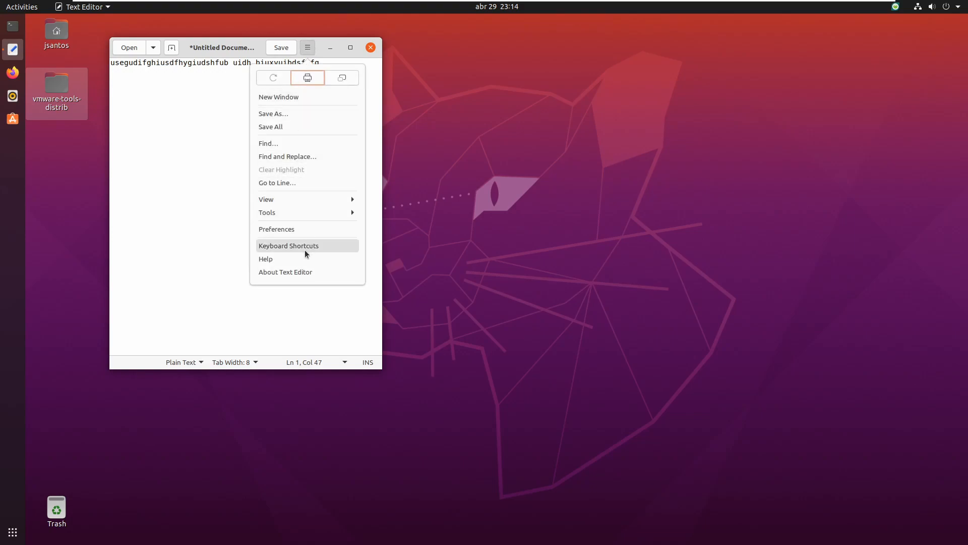
# - Open the Print dialog and drag it, with the attached editor, to the desktop's top right
pyautogui.click(307, 78)
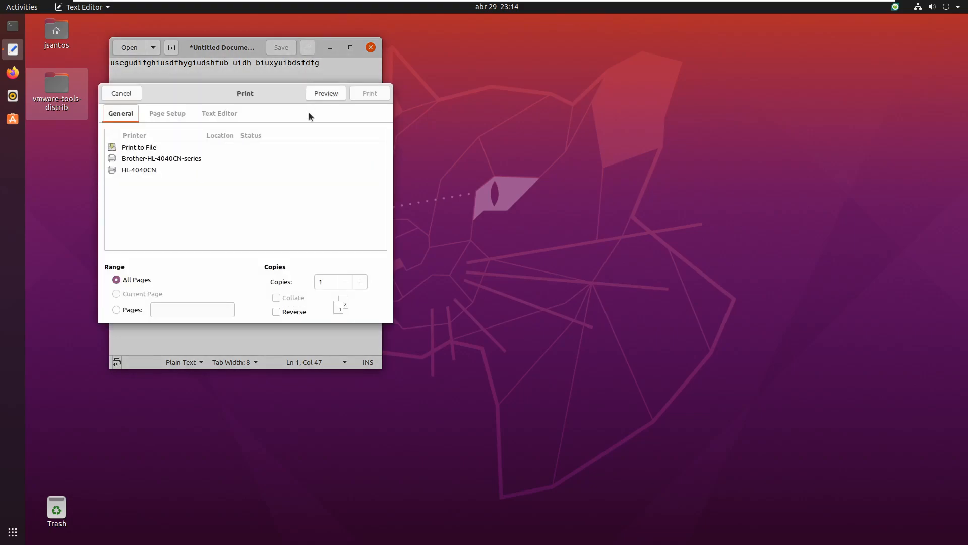
pyautogui.moveTo(233, 96)
pyautogui.mouseDown()
pyautogui.moveTo(270, 95)
pyautogui.moveTo(190, 91)
pyautogui.mouseUp()
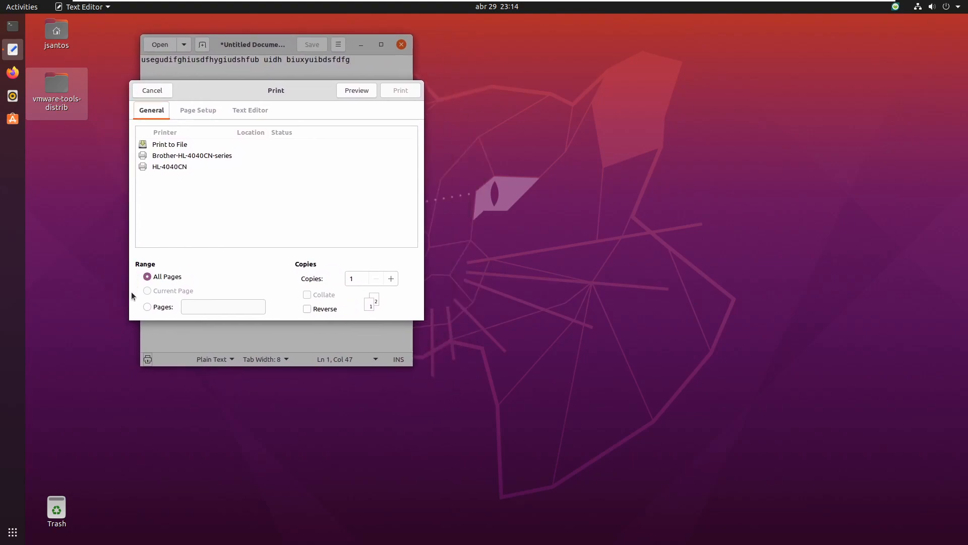
pyautogui.moveTo(246, 92)
pyautogui.mouseDown()
pyautogui.moveTo(493, 131)
pyautogui.moveTo(760, 84)
pyautogui.mouseUp()
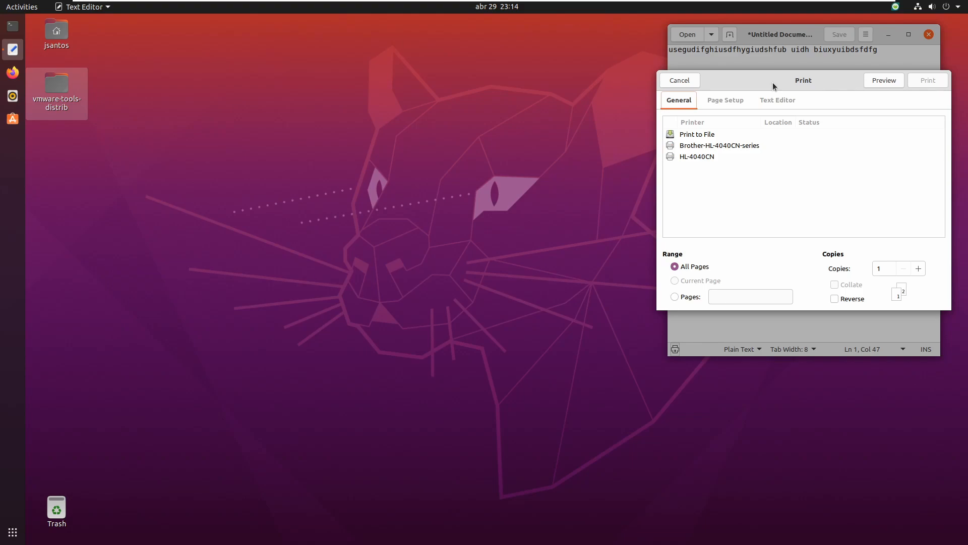
# - Run 'sudo apt install gnome-tweak-tool' in Terminal with the sudo password; it is already installed
pyautogui.click(13, 27)
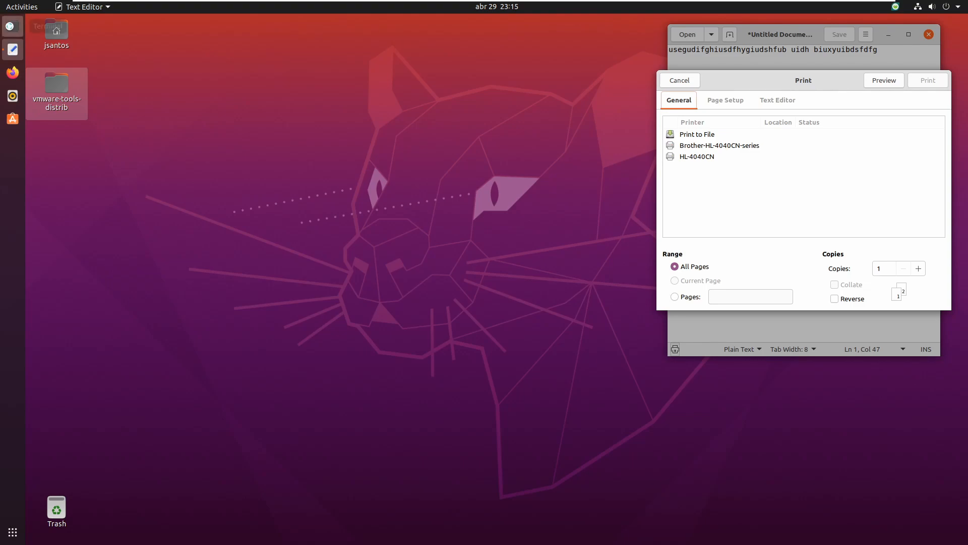
pyautogui.moveTo(187, 74); pyautogui.dragTo(218, 37)
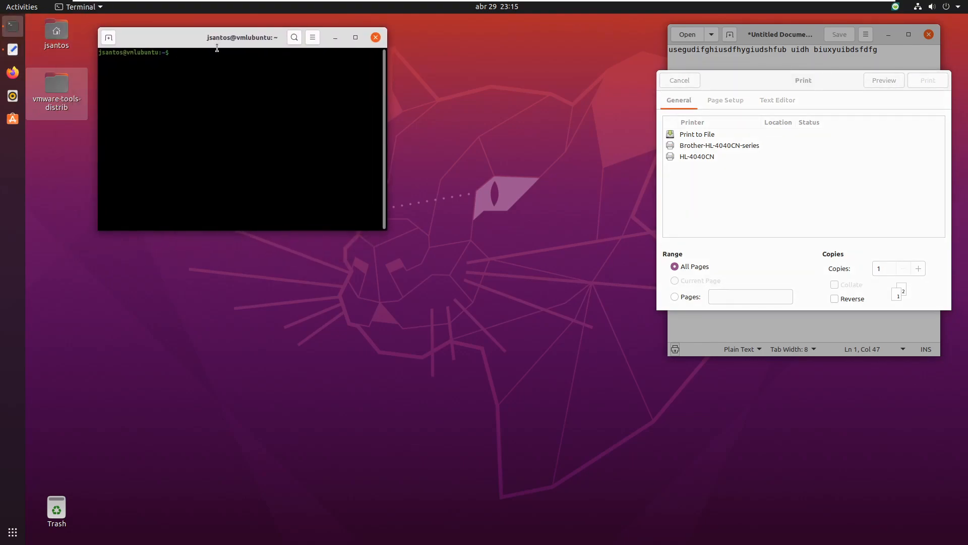
pyautogui.write('sudo ')
pyautogui.write('apt install ')
pyautogui.write('gnome-')
pyautogui.write('tweak.')
pyautogui.write('-too')
pyautogui.write('l')
pyautogui.press('Return')
pyautogui.press('Return')
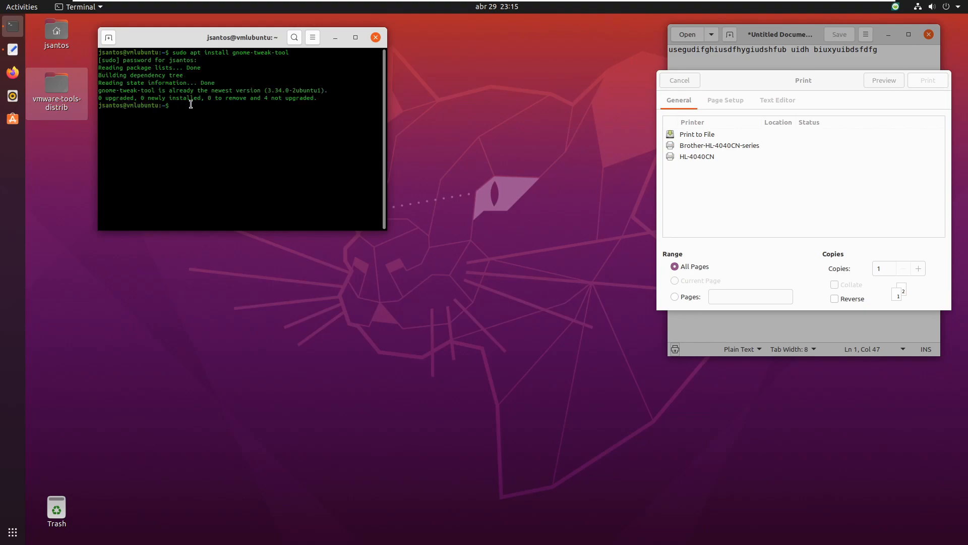
# - Find Tweaks via application search and launch it on its General page
pyautogui.click(12, 533)
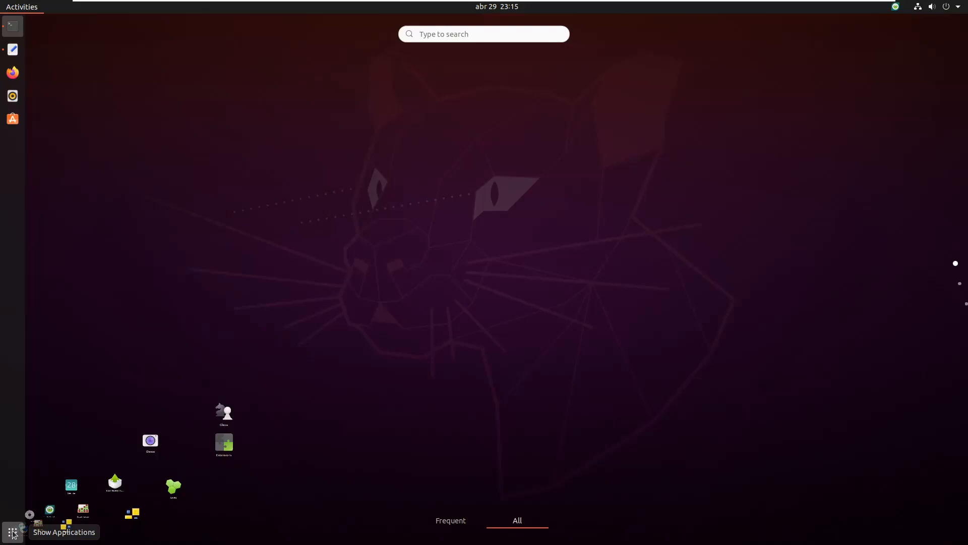
pyautogui.write('t')
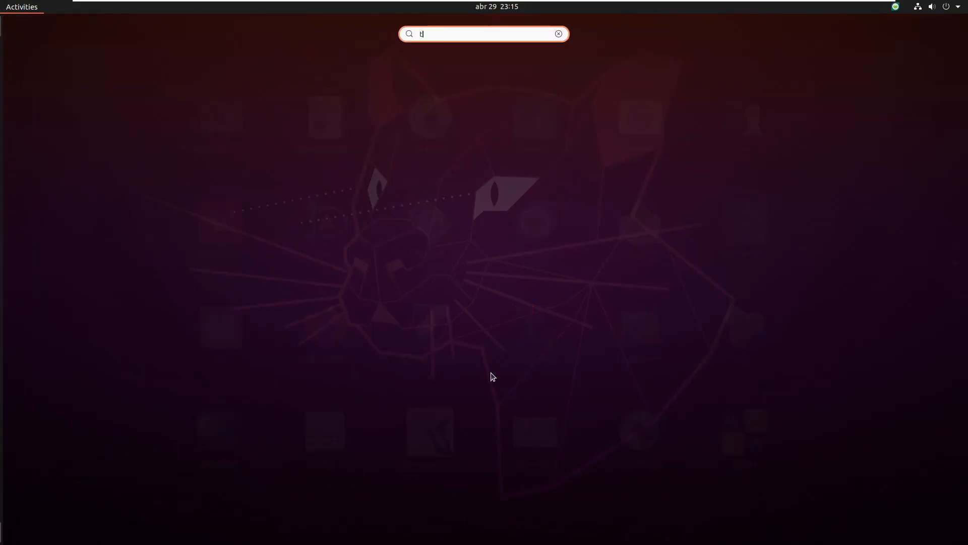
pyautogui.write('weaks')
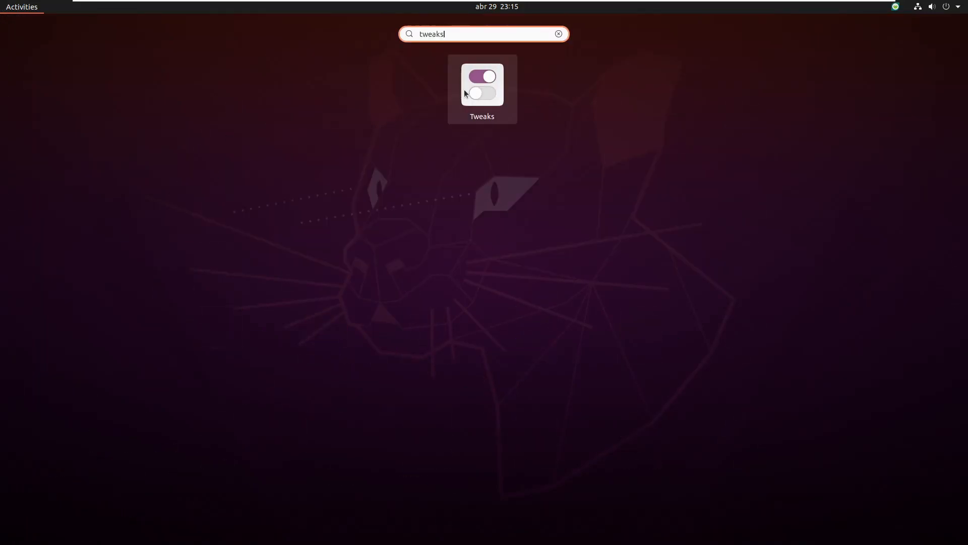
pyautogui.click(488, 91)
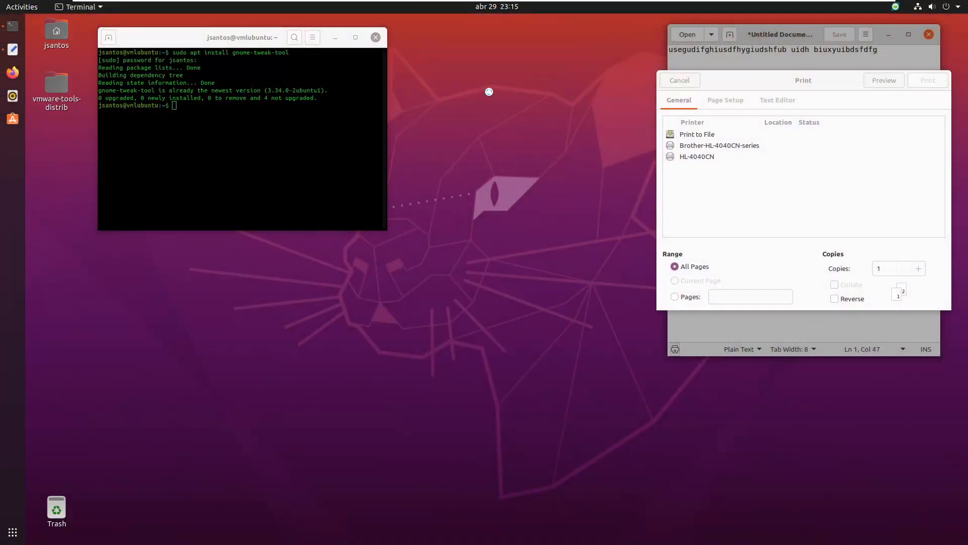
# - Reposition the Tweaks window and switch to its Windows settings page
pyautogui.moveTo(407, 125); pyautogui.dragTo(284, 103)
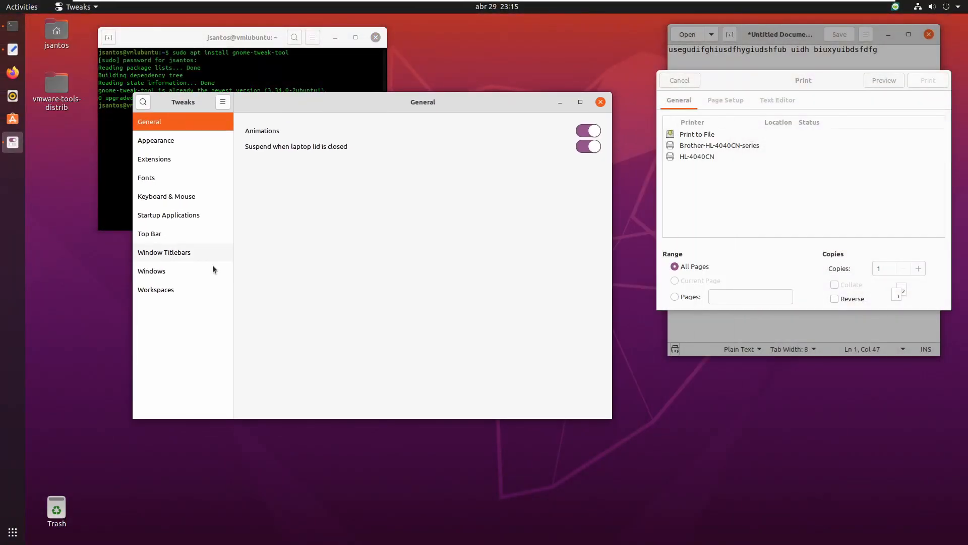
pyautogui.click(179, 273)
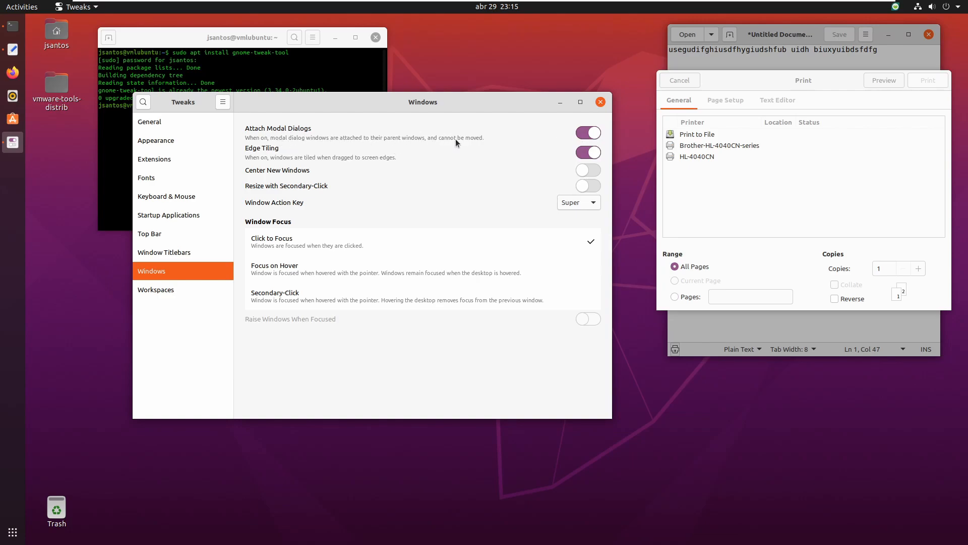
# - Switch Attach Modal Dialogs off and verify the Print dialog moves alone, re-toggling it off
pyautogui.moveTo(478, 102); pyautogui.dragTo(424, 97)
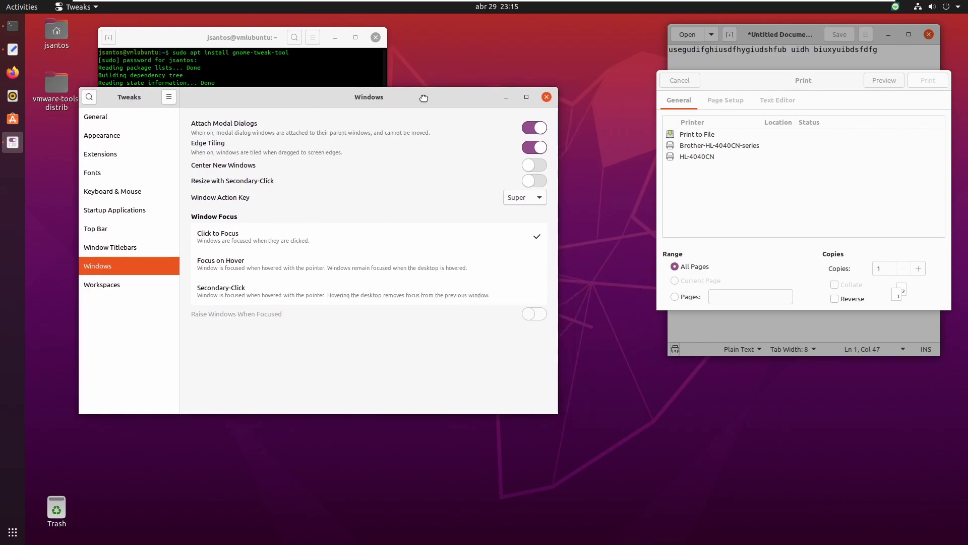
pyautogui.click(535, 129)
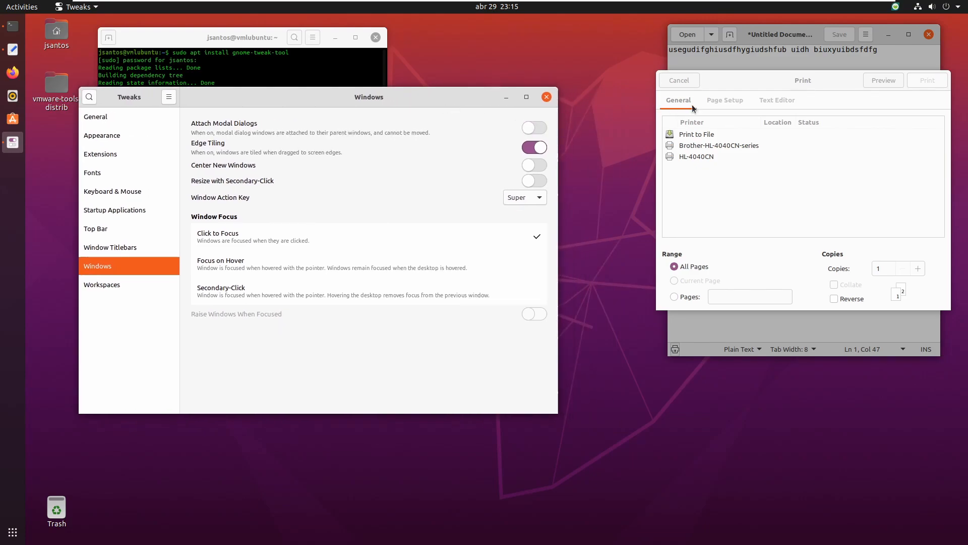
pyautogui.moveTo(764, 80)
pyautogui.mouseDown()
pyautogui.moveTo(573, 250)
pyautogui.moveTo(670, 114)
pyautogui.moveTo(722, 90)
pyautogui.moveTo(543, 145)
pyautogui.mouseUp()
pyautogui.click(534, 127)
pyautogui.click(535, 129)
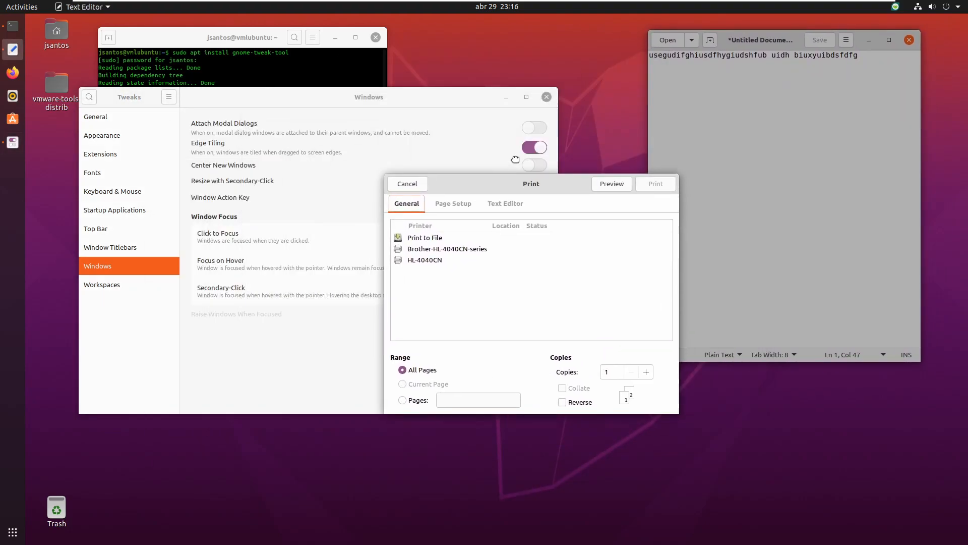
# - Place the detached Print dialog to the right and close Tweaks
pyautogui.moveTo(543, 144)
pyautogui.mouseDown()
pyautogui.moveTo(718, 160)
pyautogui.moveTo(742, 127)
pyautogui.mouseUp()
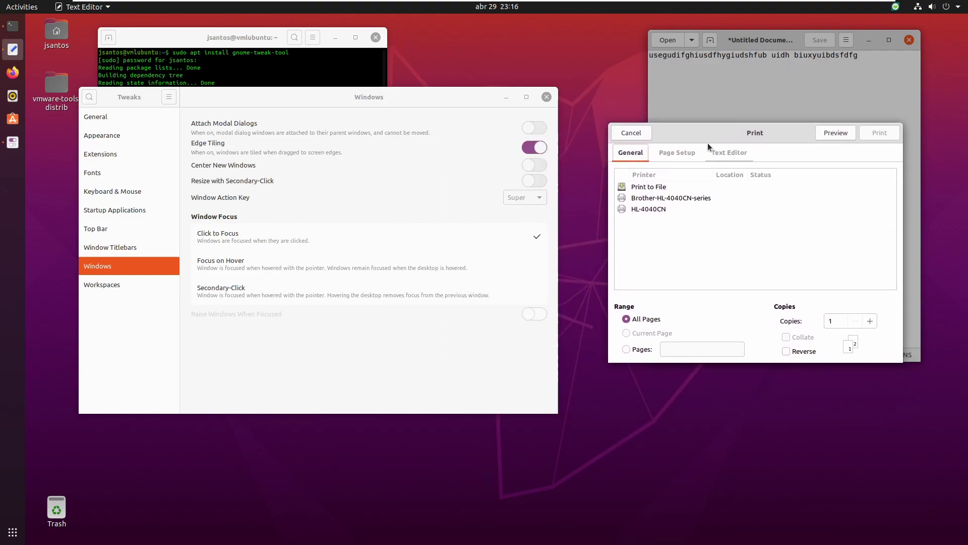
pyautogui.click(547, 97)
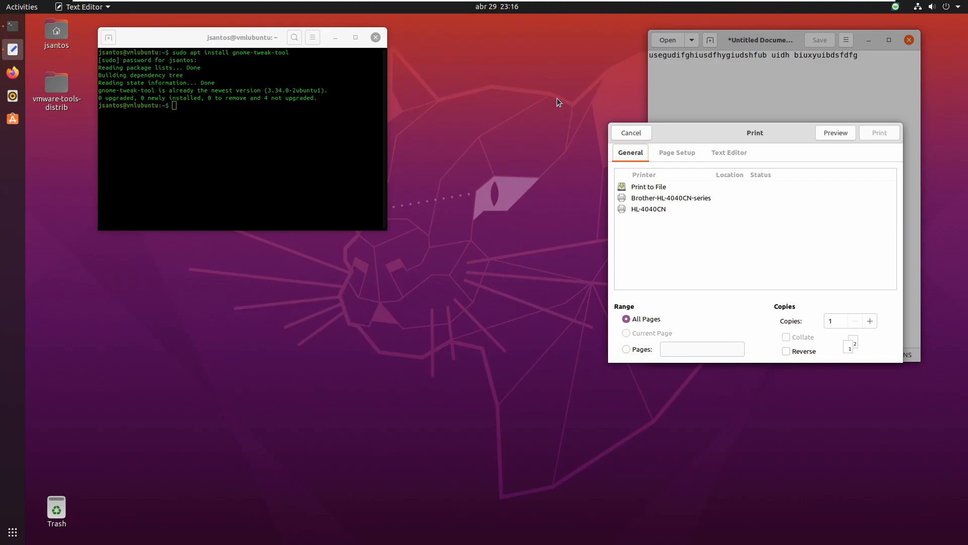